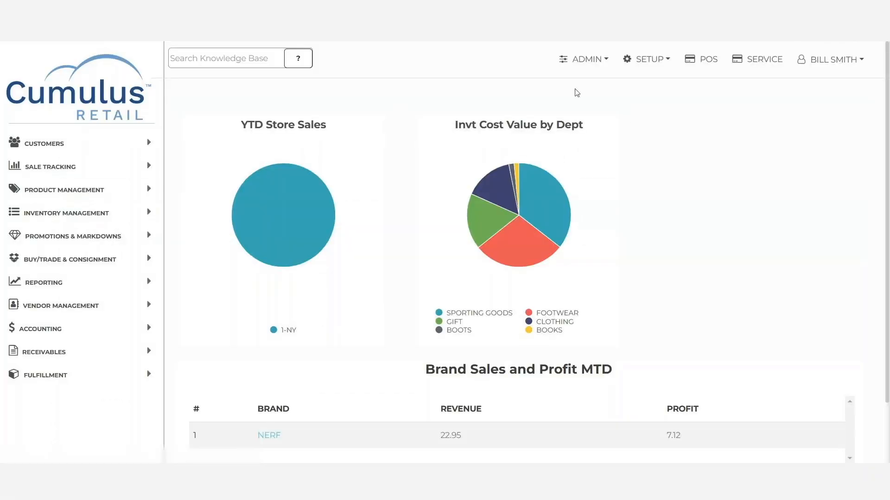
Enable the Allow Cash Reimburse permission for the CASHIER user group.
click(588, 64)
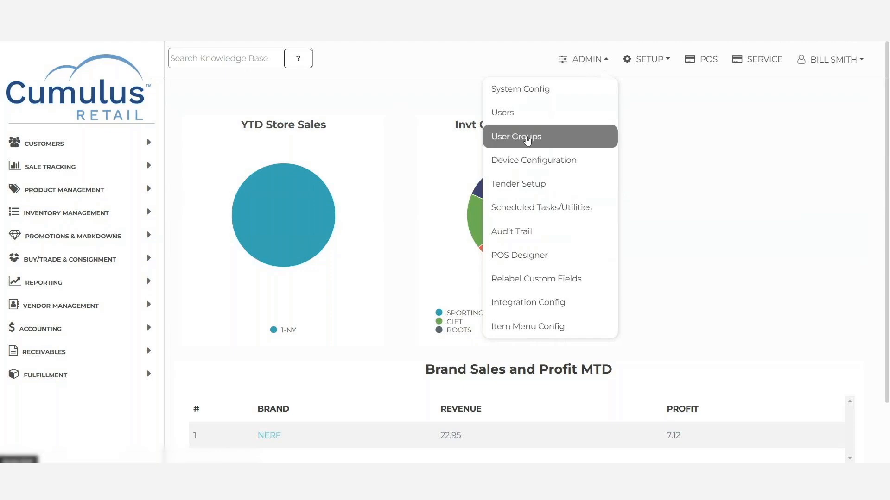
click(527, 140)
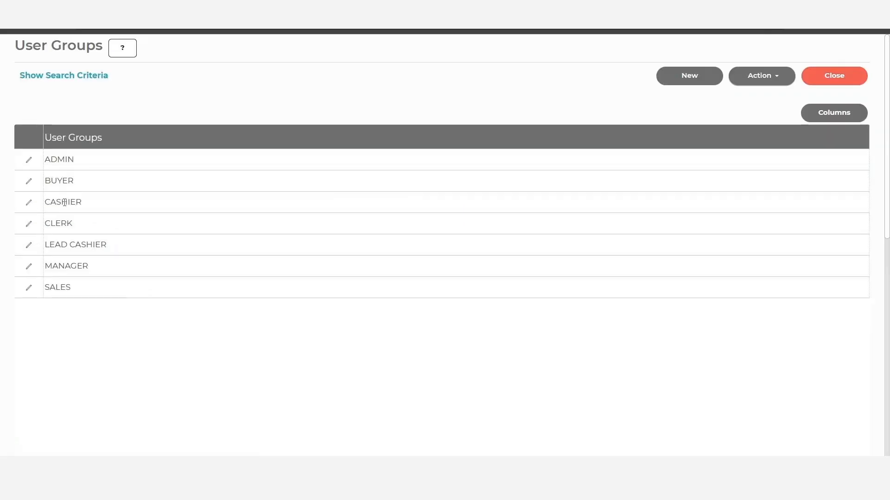
click(65, 202)
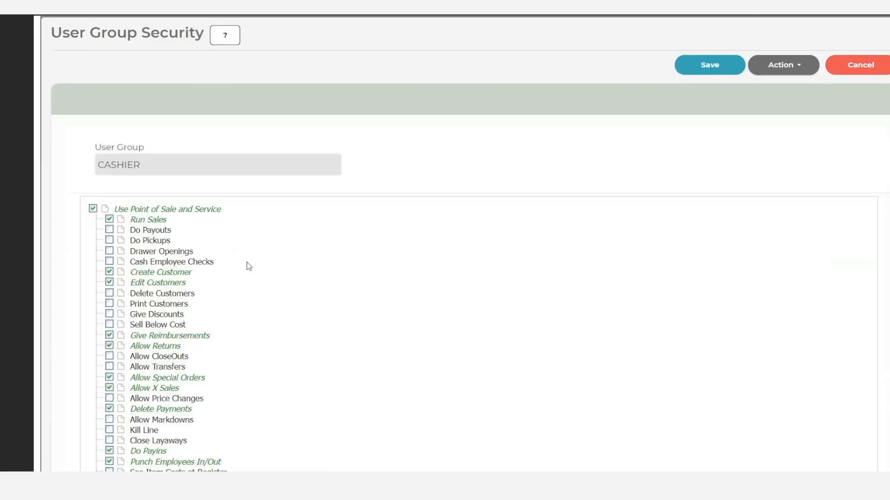
scroll(243, 273, down, 5)
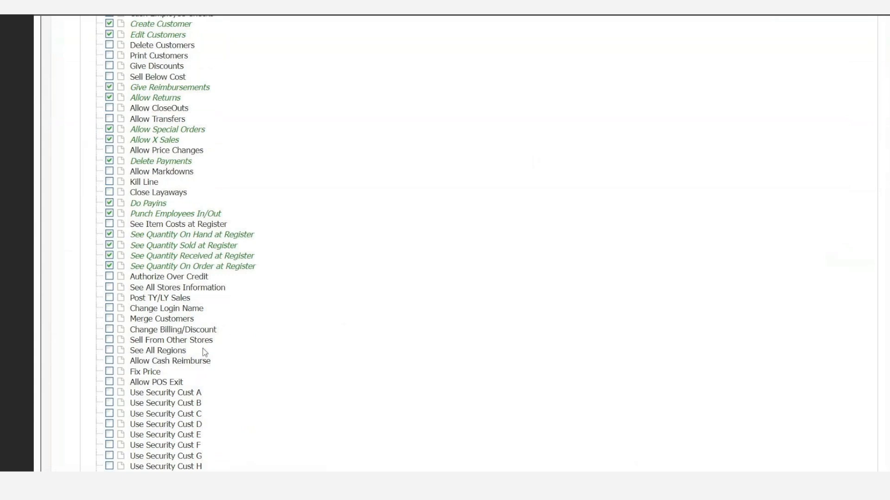
click(188, 363)
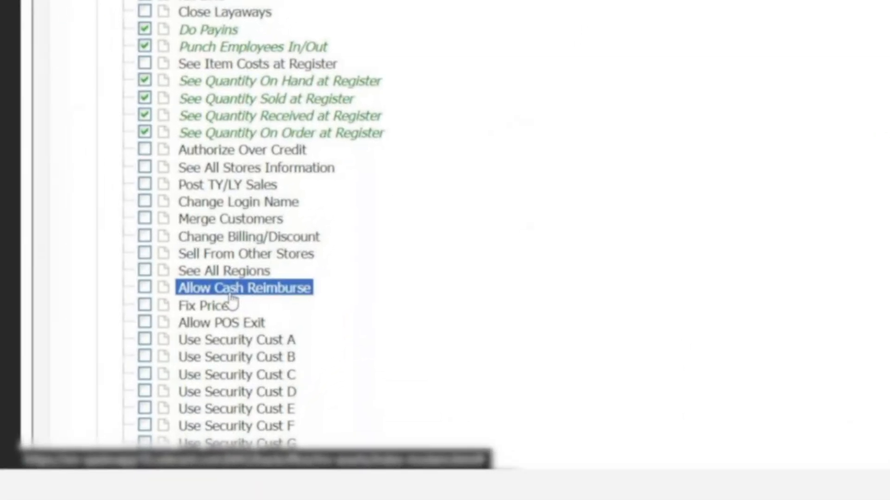
click(144, 287)
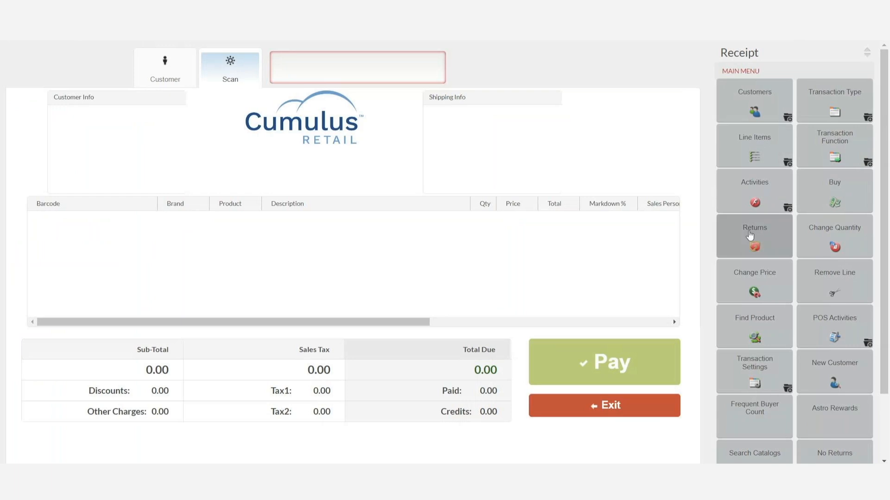
Start a return by entering the original receipt number, select all its items and set the return reason to DID NOT LIKE.
click(748, 235)
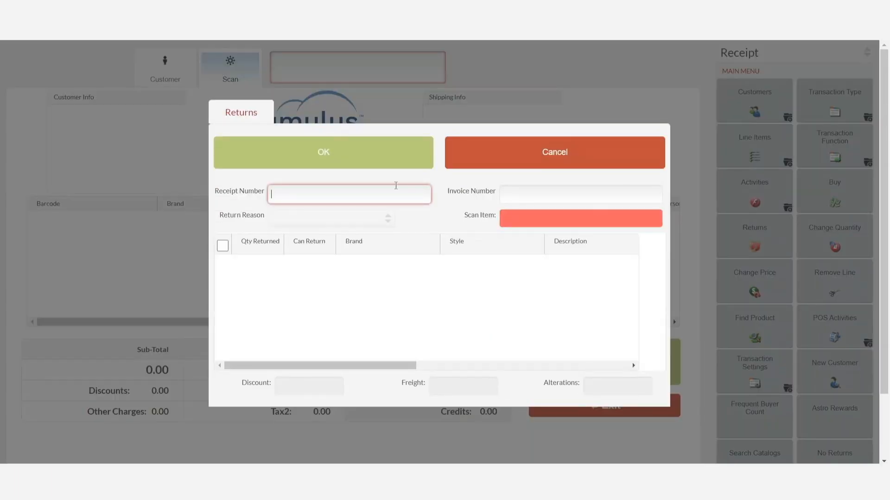
text(32196)
key(Return)
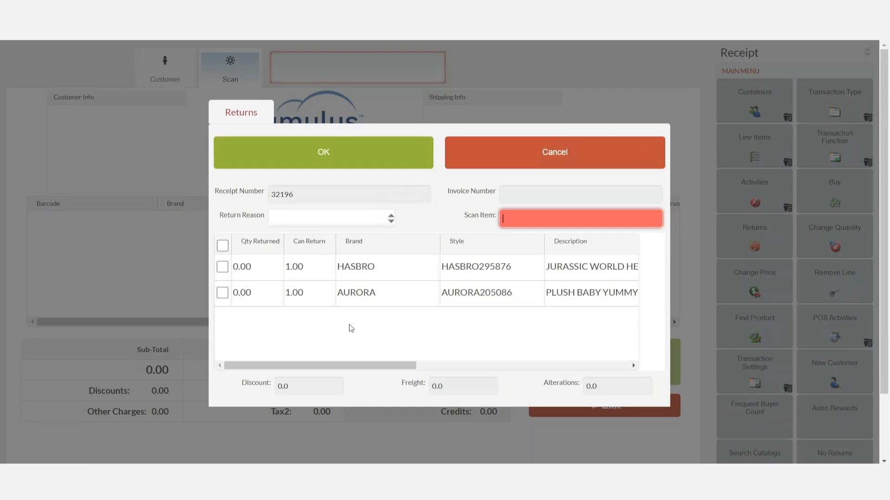
click(391, 218)
click(369, 262)
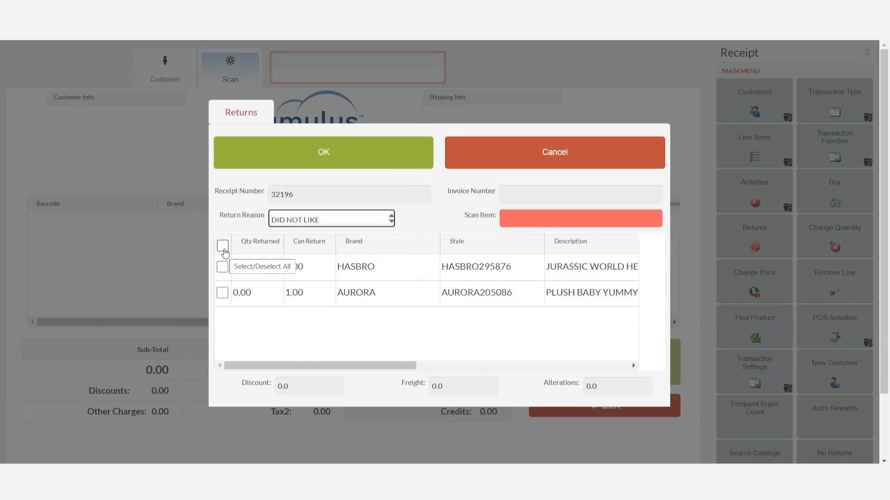
click(223, 246)
click(357, 150)
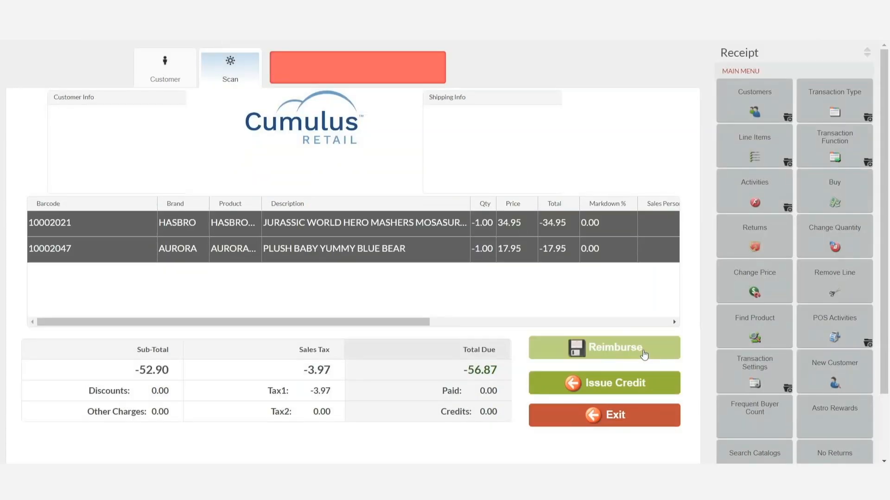
Refund the return to its original tenders, 36.87 to credit card and 20.00 in cash, and finish the transaction.
click(644, 355)
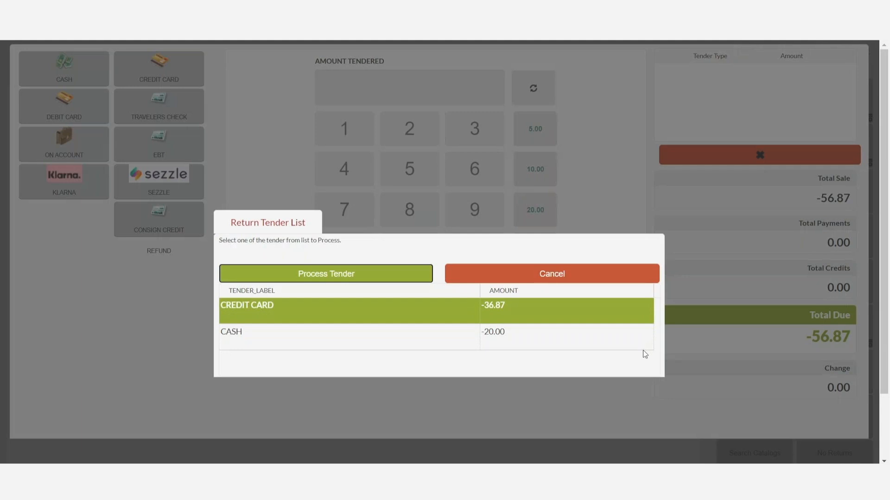
click(328, 275)
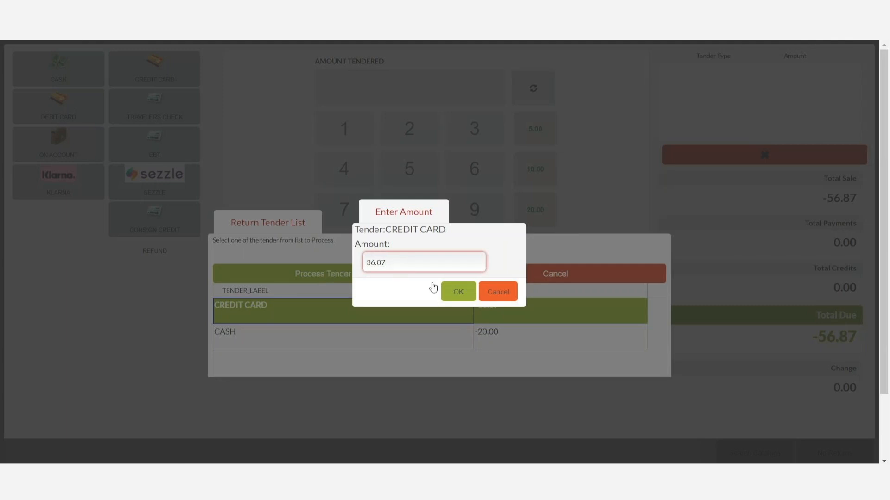
click(457, 292)
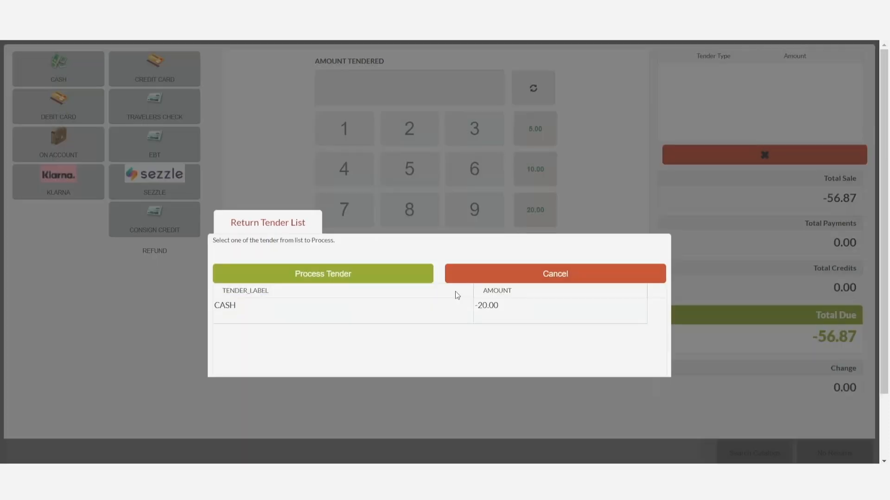
click(315, 275)
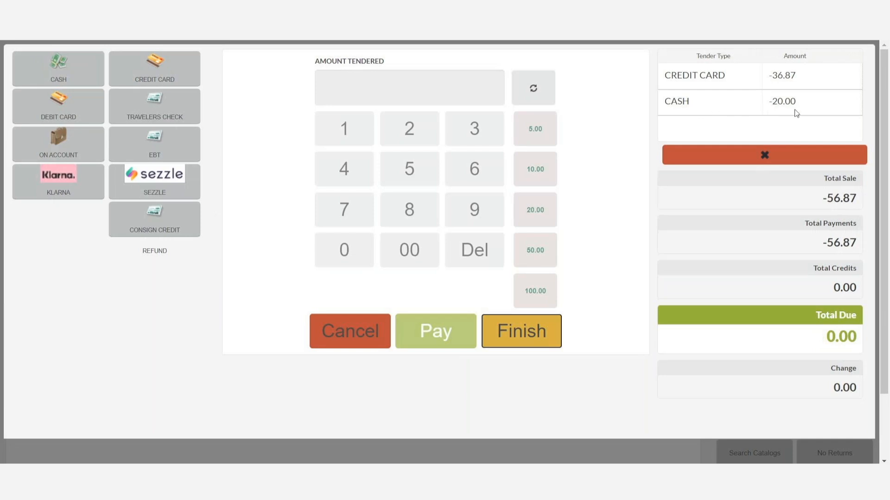
click(536, 332)
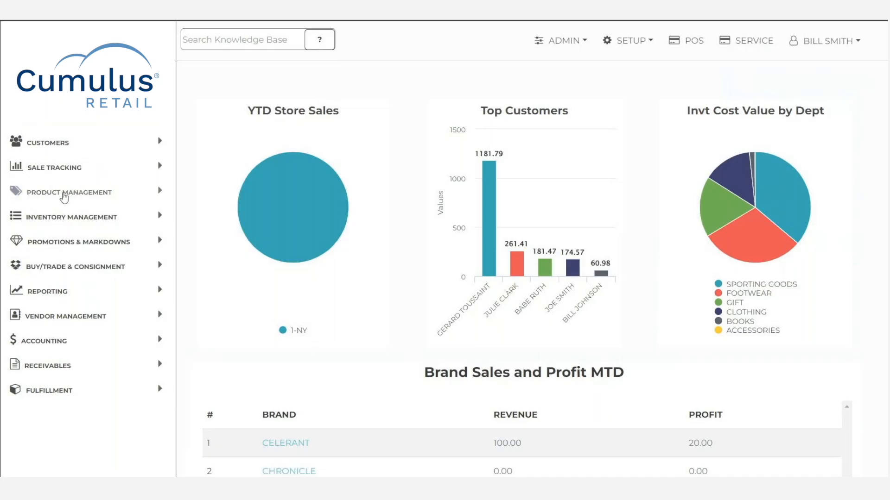
Start a new product record from the Products list in Product Management.
click(57, 191)
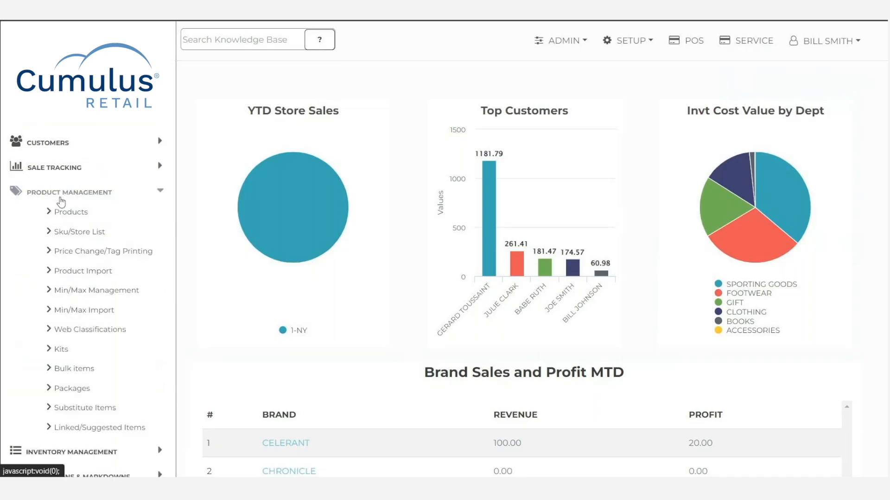
click(69, 213)
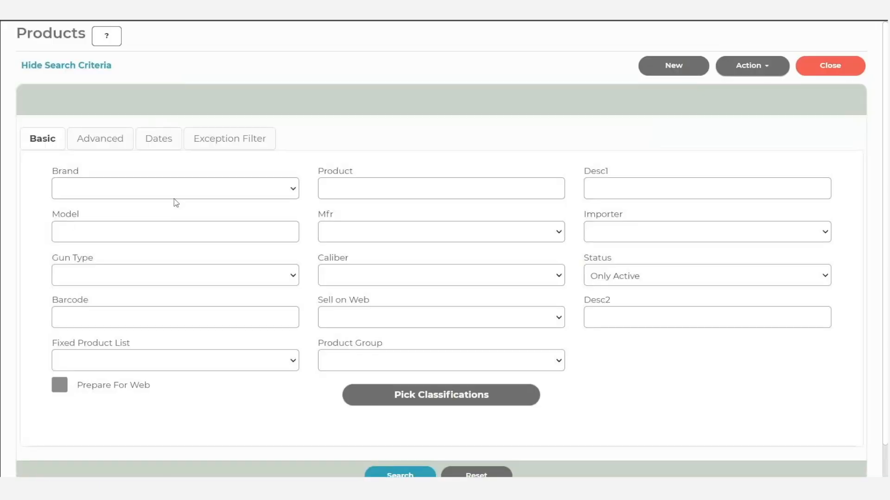
click(672, 67)
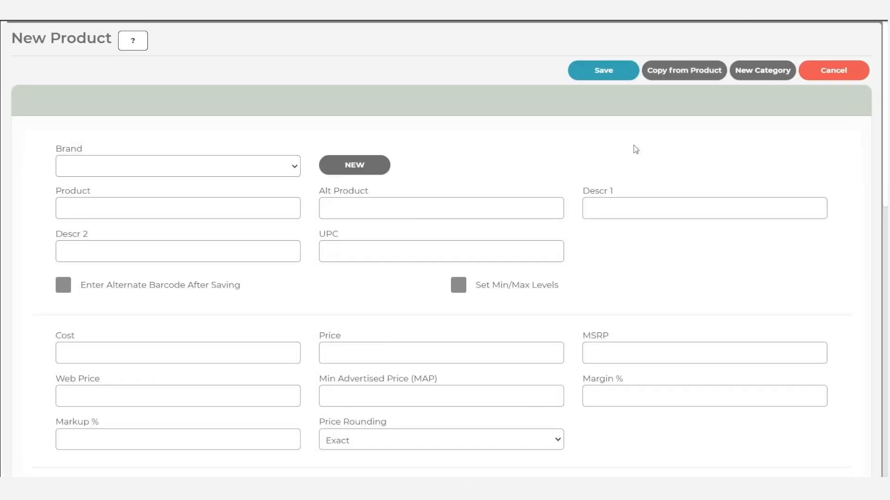
Add WINTER 2024 as a new category option for the OF4 field and check it in the product's OF fields.
click(757, 77)
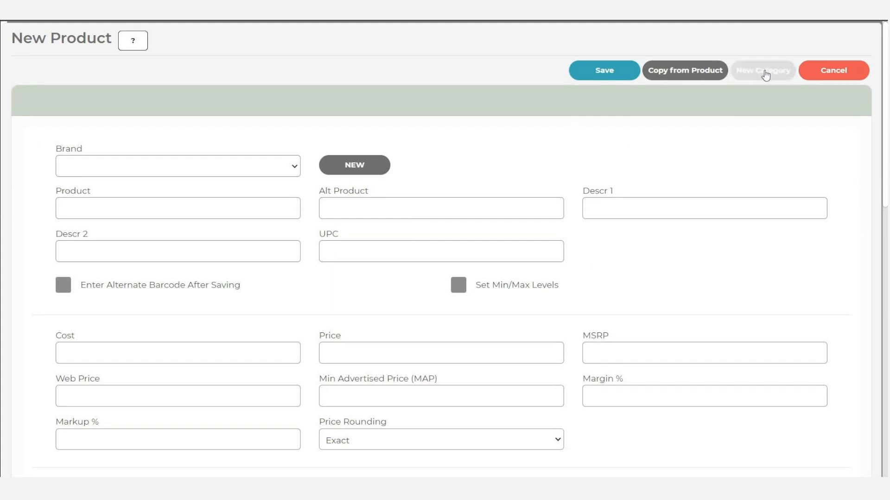
click(468, 240)
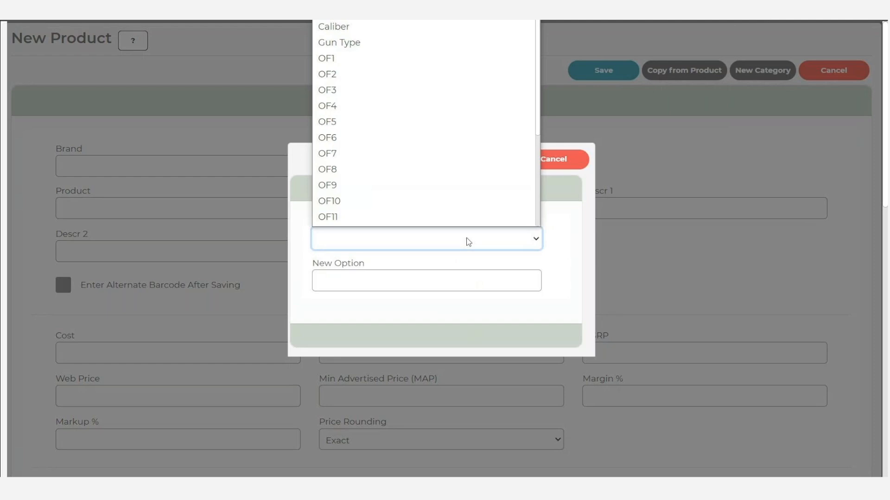
scroll(437, 104, down, 1)
click(437, 96)
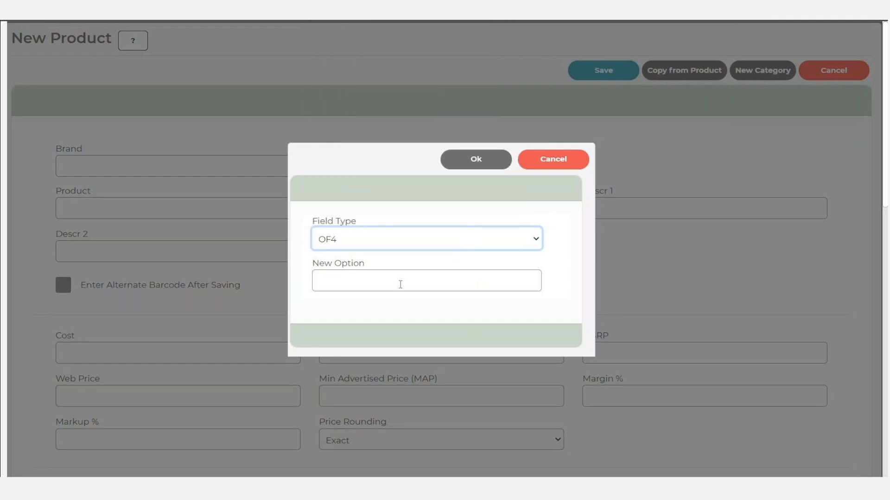
click(398, 278)
text(WINTE)
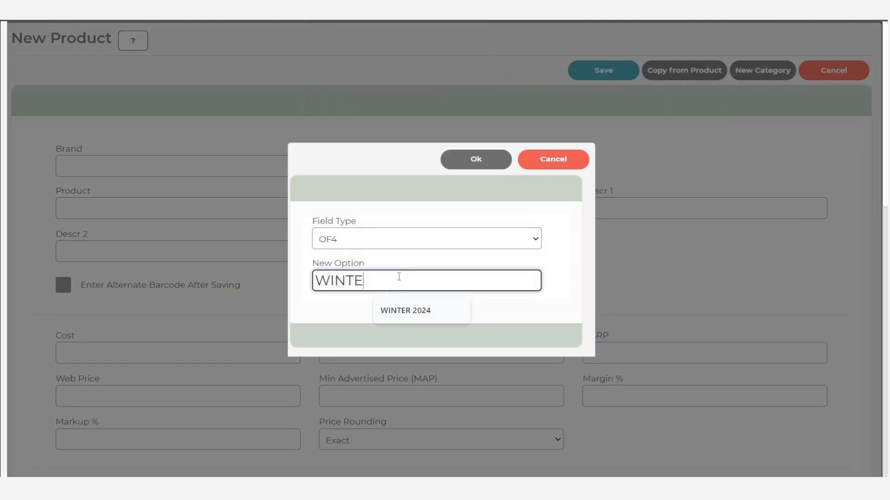
text(R 2024)
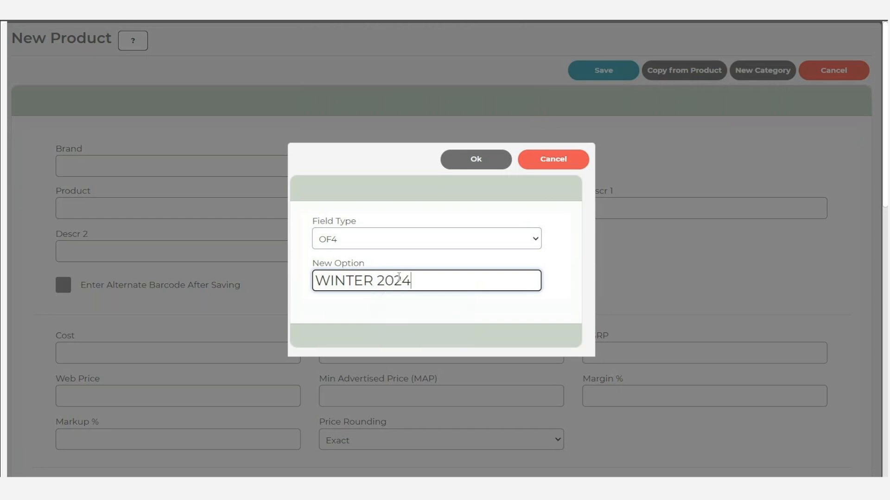
click(470, 160)
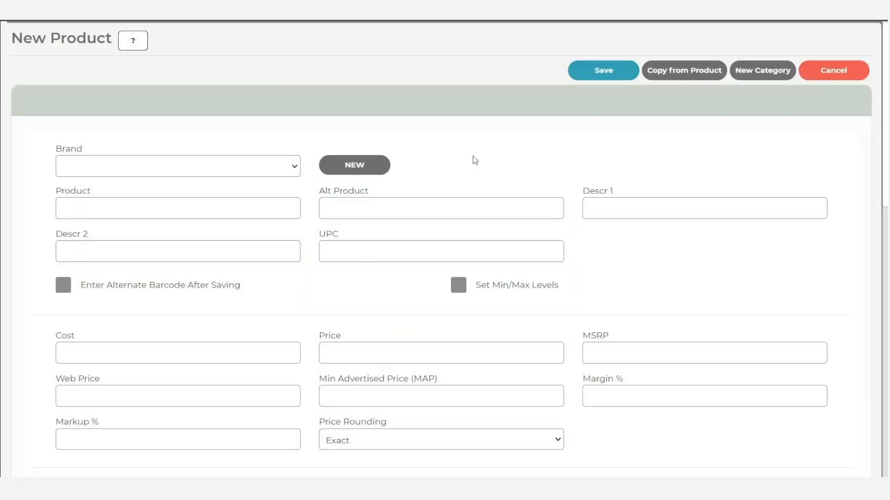
scroll(464, 222, down, 7)
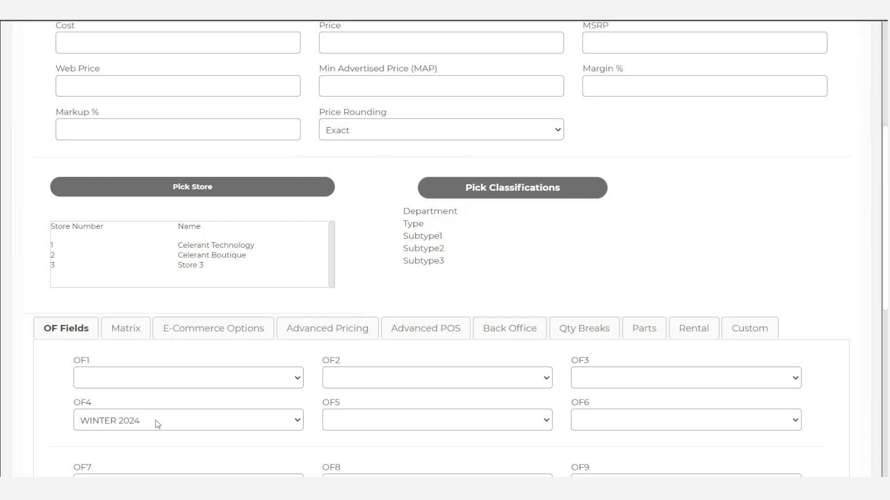
scroll(158, 422, up, 7)
click(771, 73)
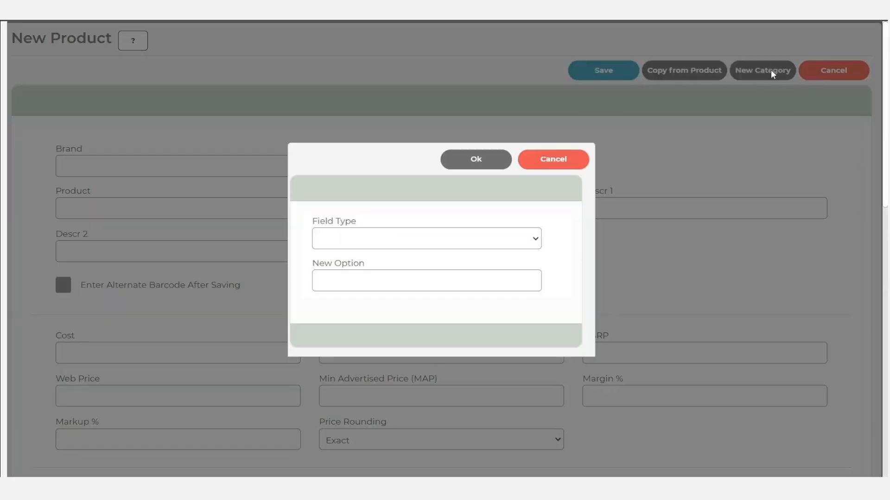
click(481, 239)
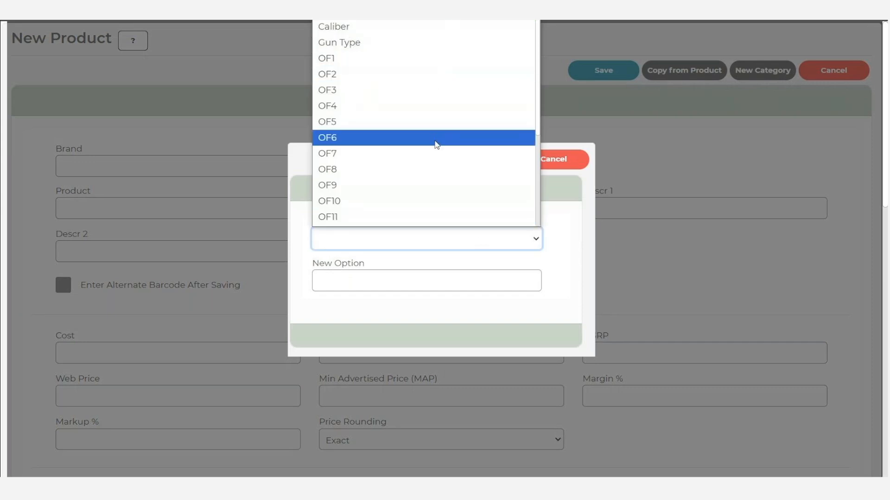
scroll(435, 143, down, 3)
scroll(435, 143, up, 3)
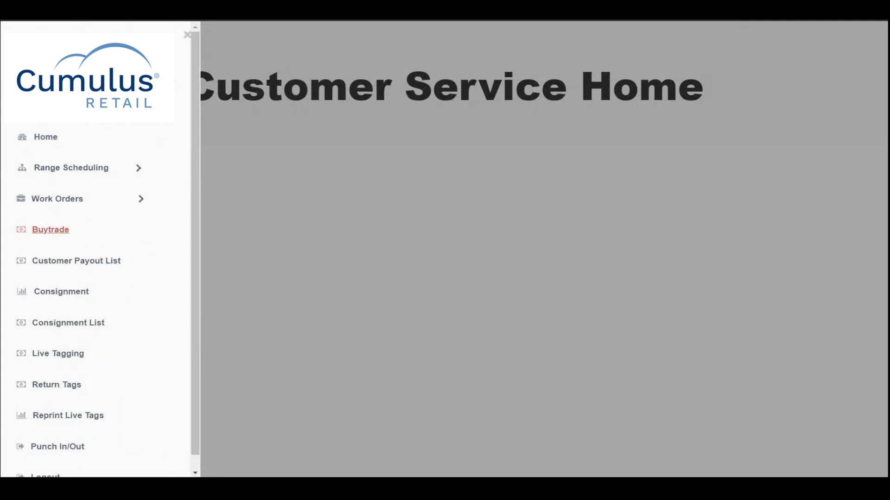
Start a Buytrade transaction and look up the customer by phone number.
click(55, 230)
click(135, 166)
text(9988)
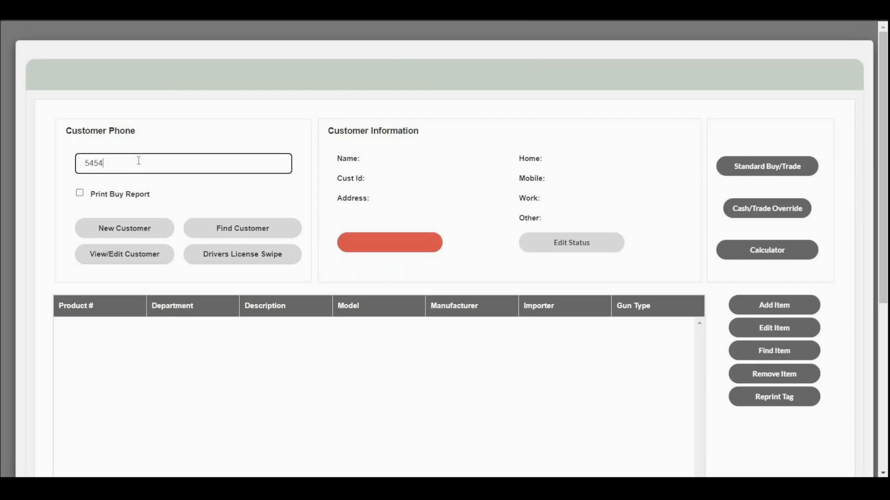
key(Return)
Add an item to the buy/trade and classify it under department BOOKS, type USED.
click(787, 304)
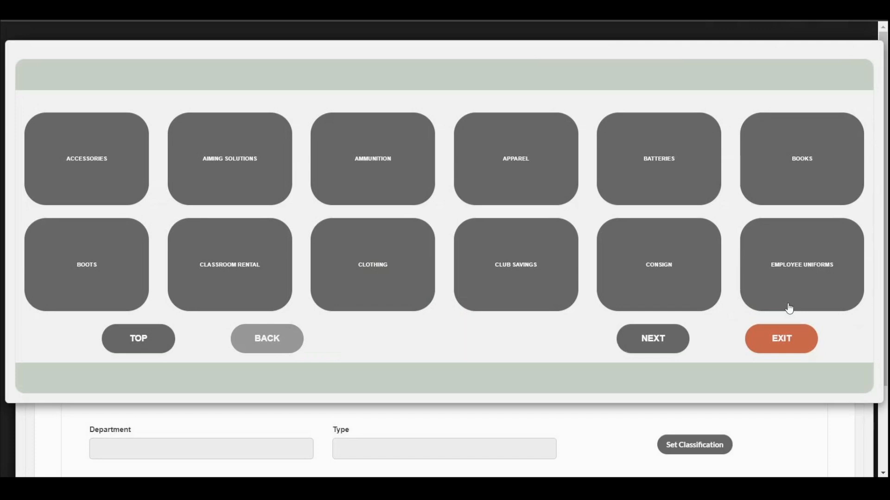
click(795, 172)
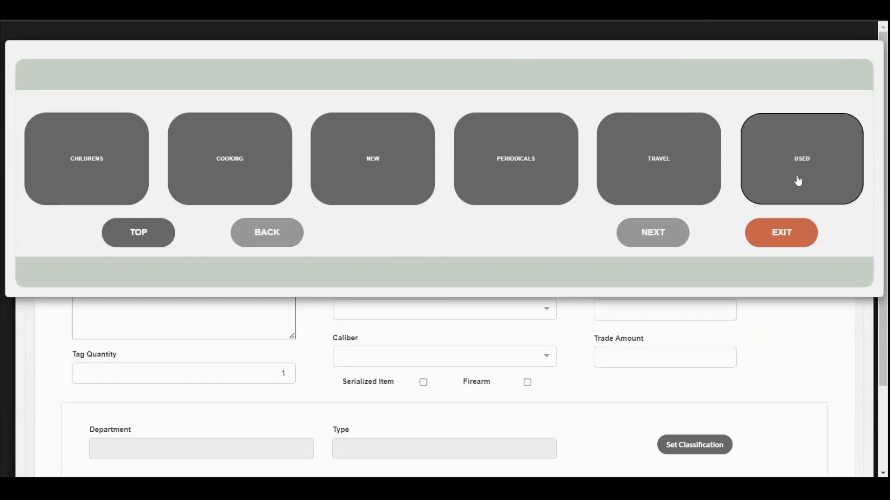
click(798, 180)
Add SOFTCOVER as a new category option for the item's OF2 field.
click(739, 215)
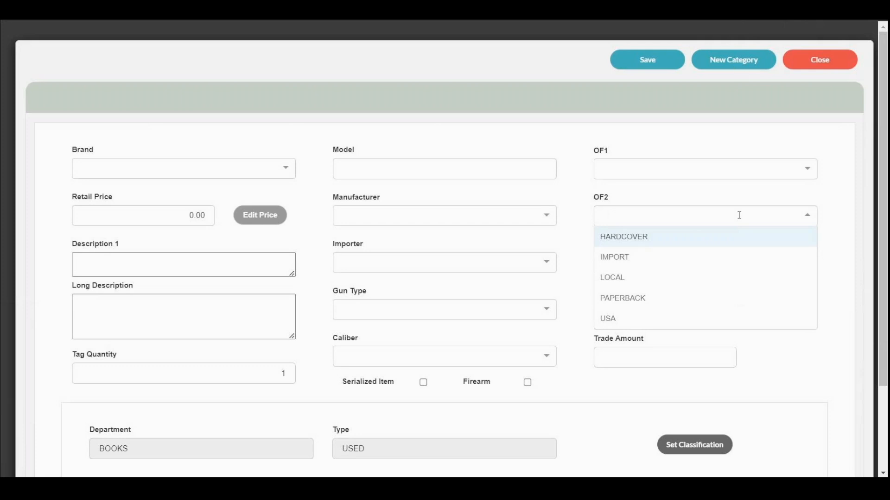
click(736, 59)
click(471, 171)
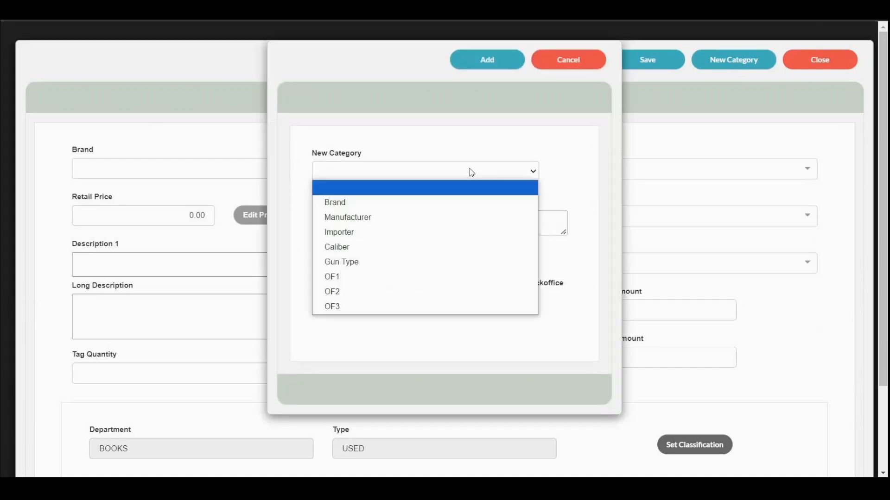
click(417, 292)
click(414, 220)
text(SOFTCO)
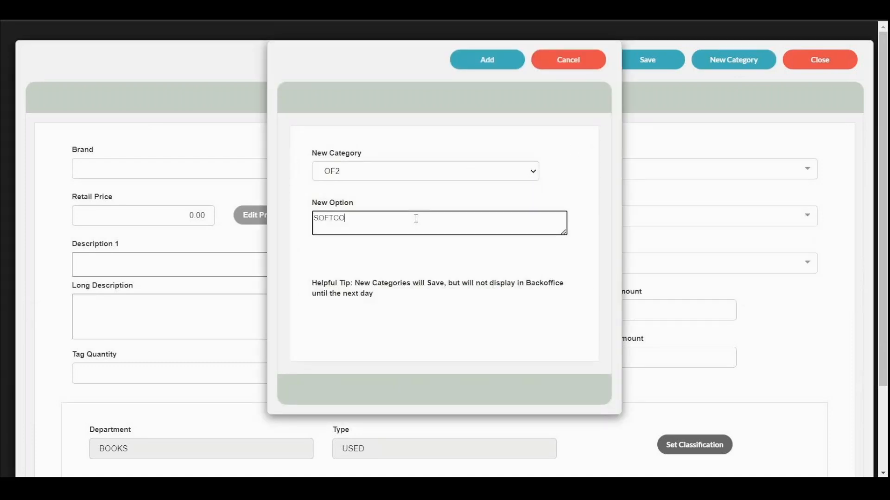
text(VER)
click(472, 57)
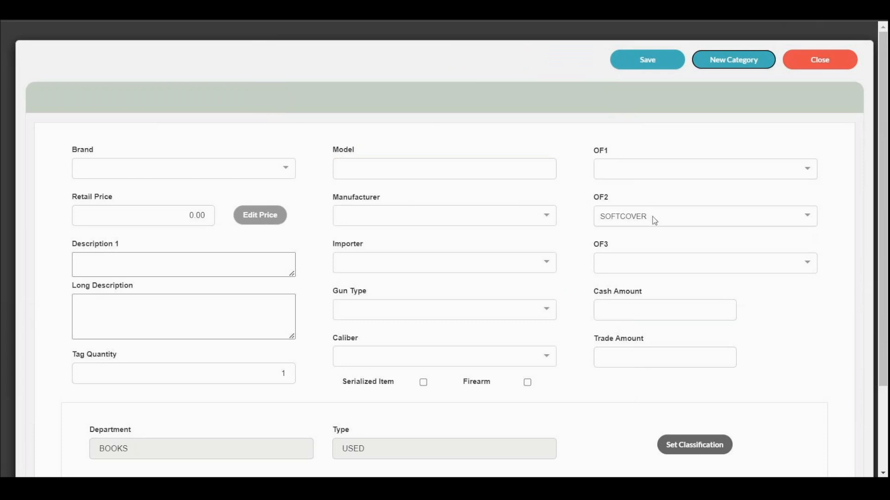
click(744, 63)
click(515, 174)
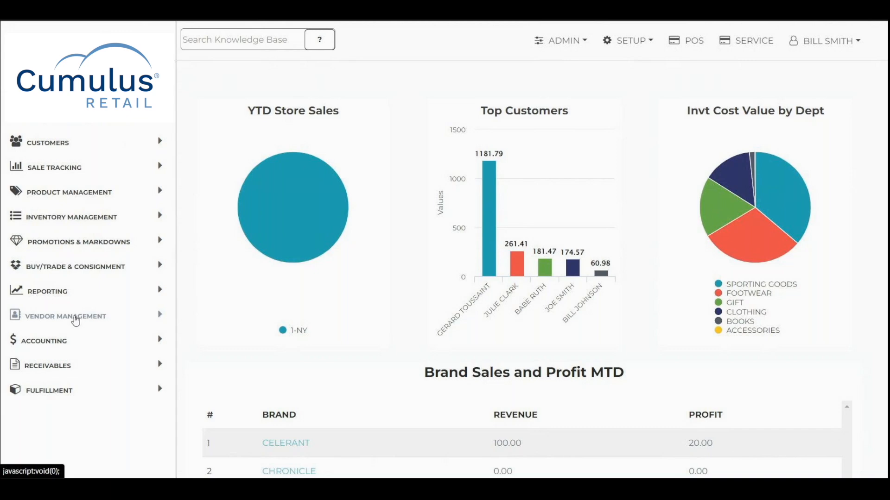
Open the purchase orders and list those with an order date of TODAY.
click(77, 318)
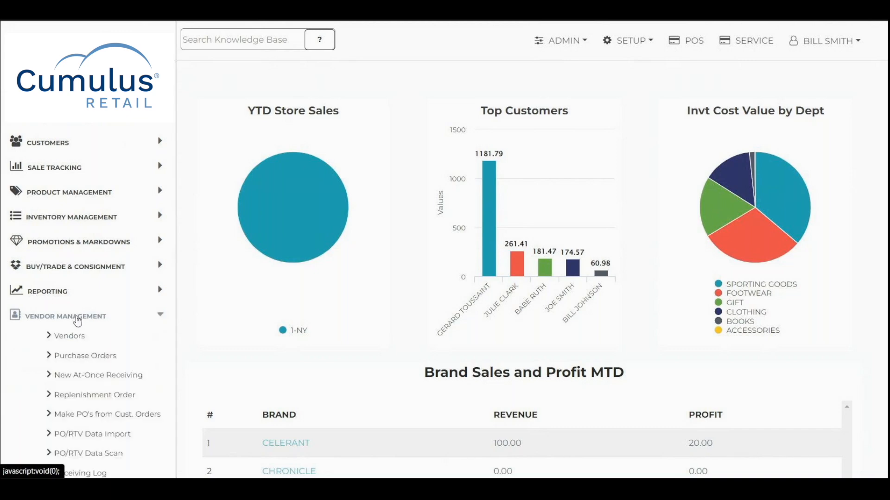
click(95, 359)
click(207, 442)
click(79, 234)
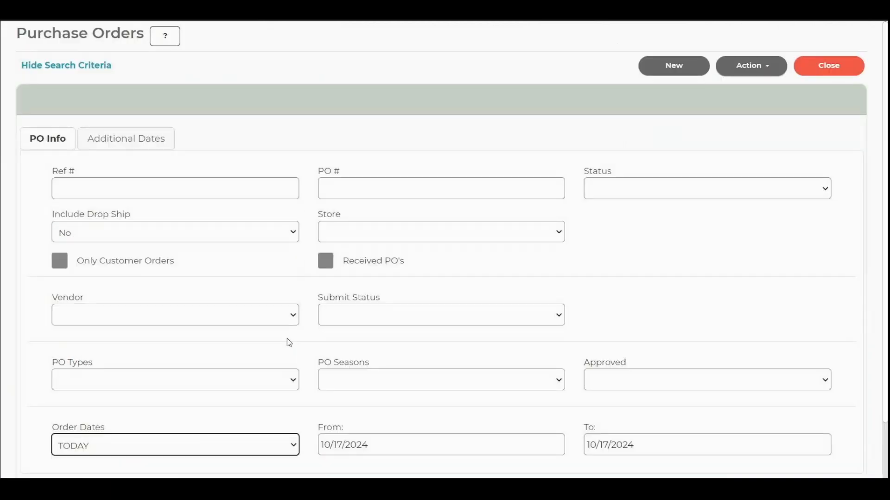
scroll(288, 338, down, 1)
click(390, 442)
Select the approved Columbia Sportswear purchase order and open it for receiving.
click(27, 155)
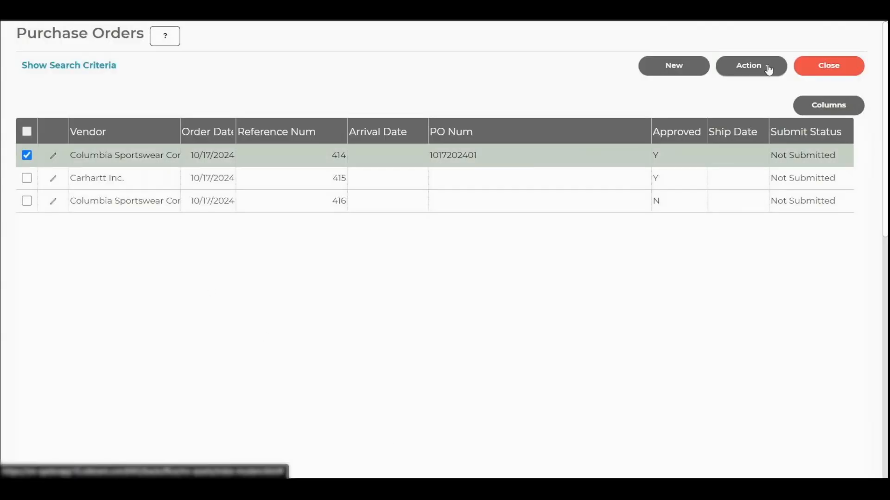
click(767, 67)
click(765, 135)
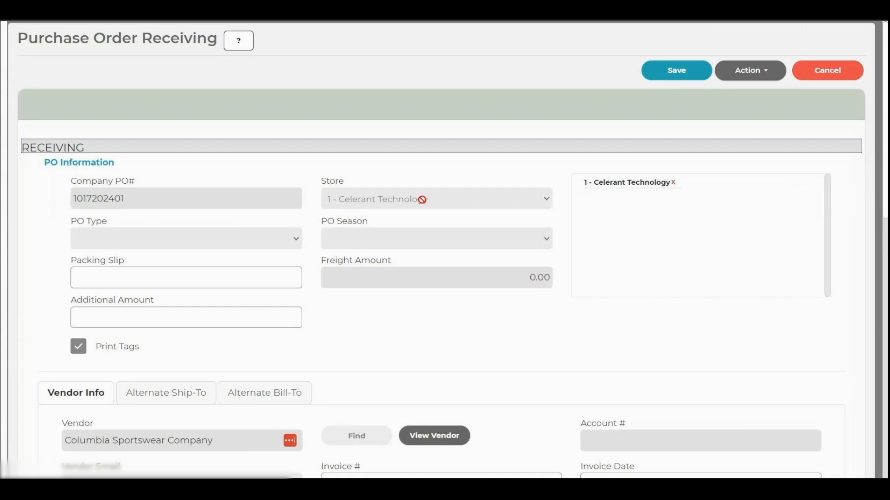
Enter 5 as the received quantity for the CHILI W FIJI HAT and raise it to 6.
scroll(355, 250, down, 10)
scroll(355, 250, down, 5)
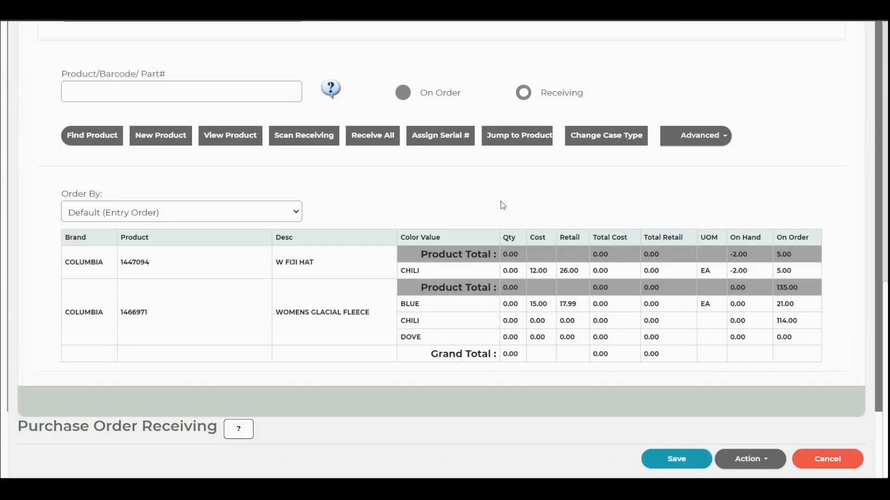
click(512, 271)
text(5)
key(Return)
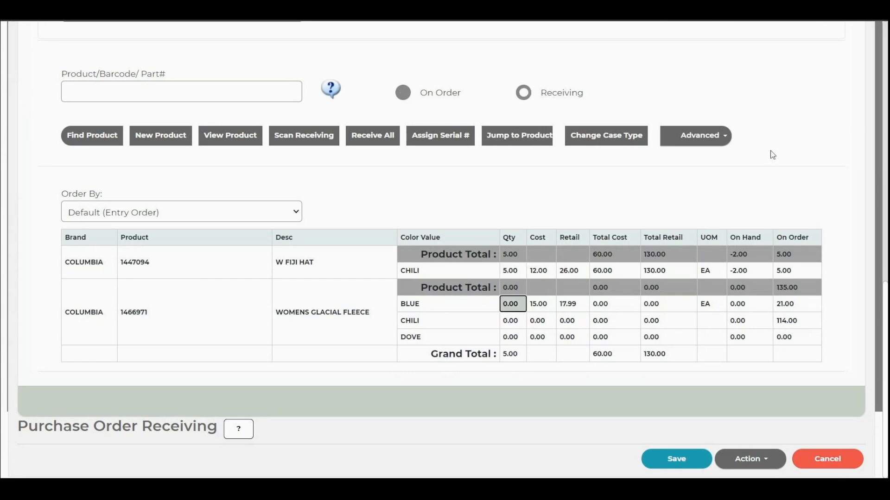
click(514, 273)
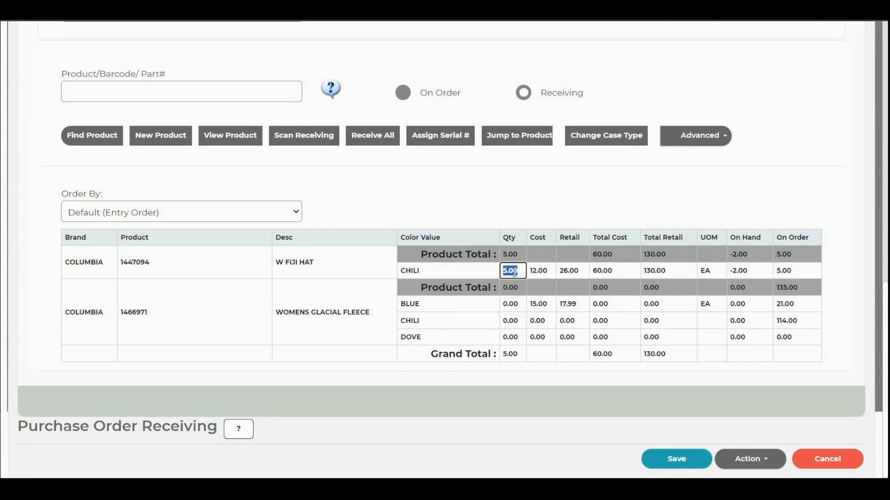
text(6)
key(Return)
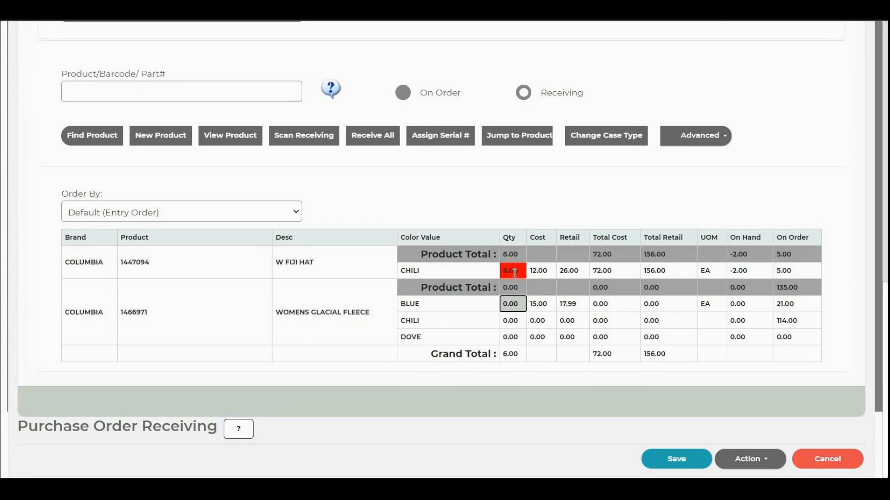
Enter received quantities for the BLUE WOMENS GLACIAL FLEECE in PETITE, 1 in size 6, 3 in 6.5 and 3 in 7, and save the matrix.
click(514, 304)
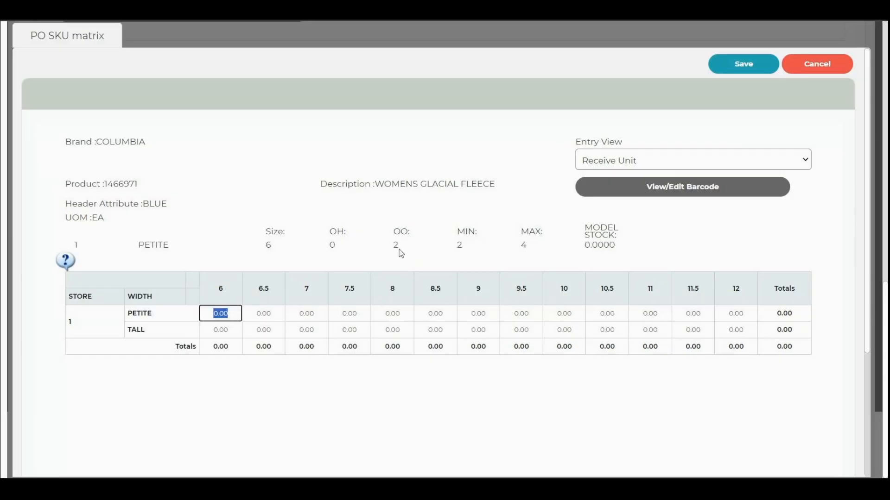
text(1)
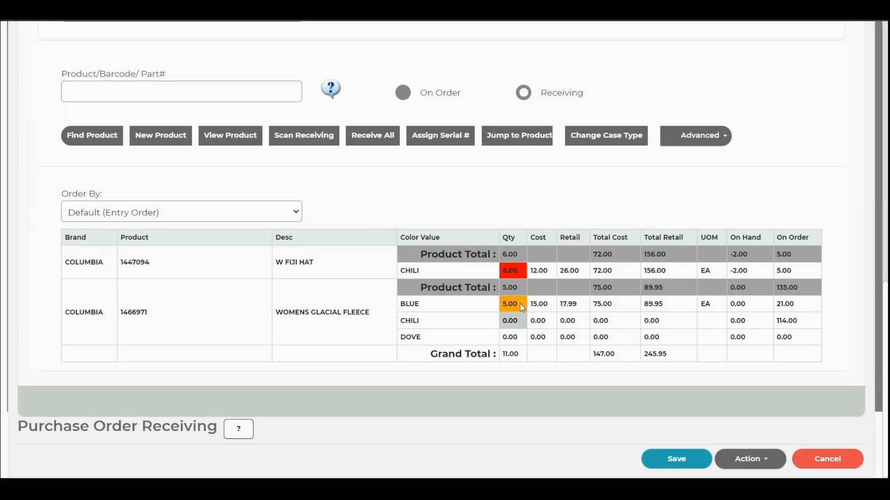
click(523, 308)
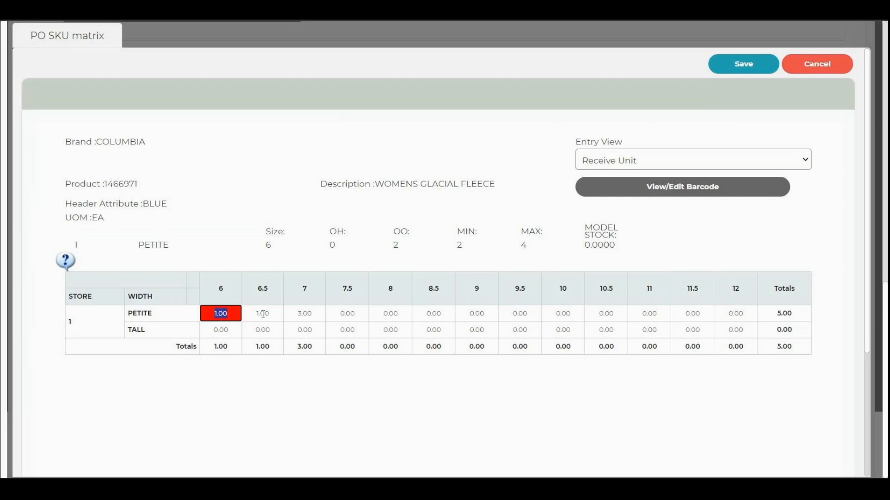
click(262, 314)
text(3)
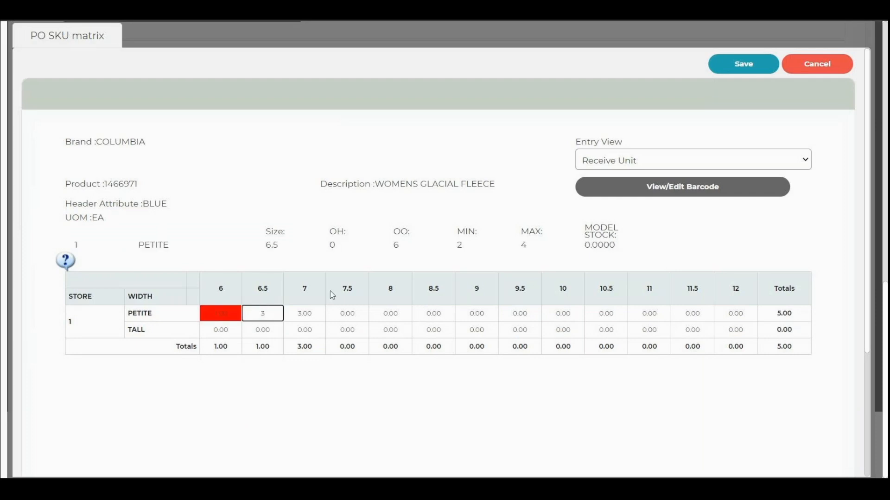
key(Tab)
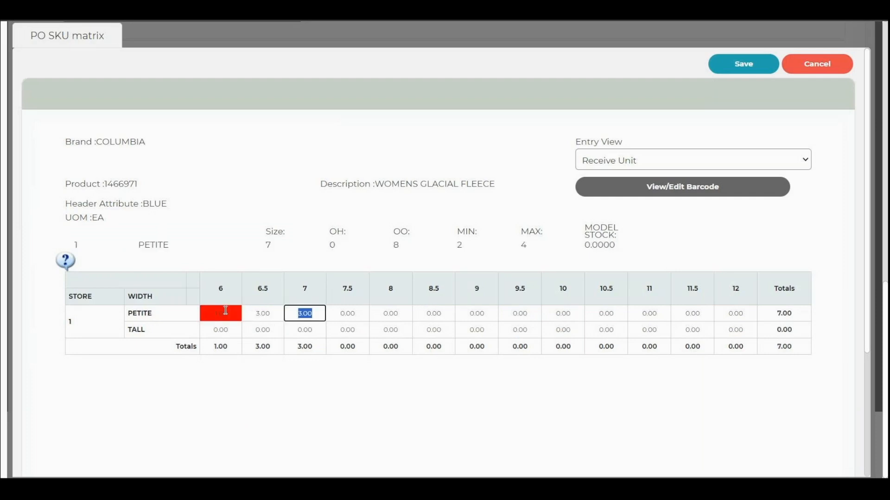
click(743, 64)
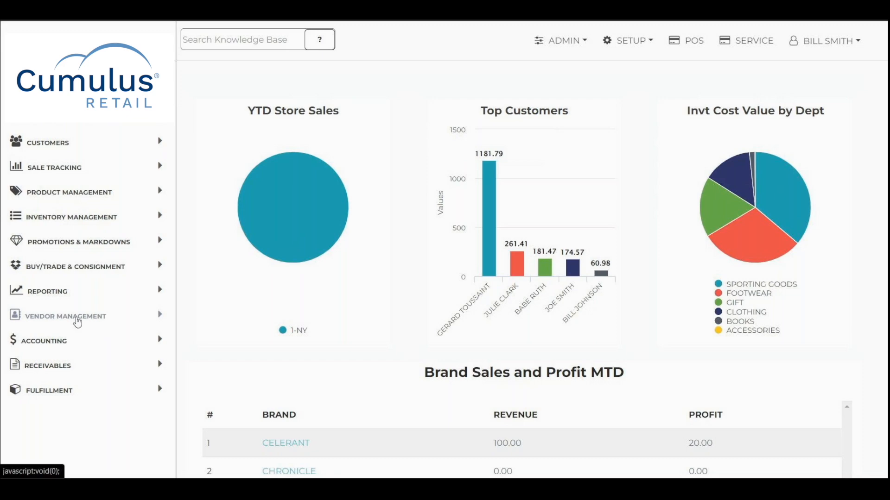
Open the catalog item import under vendor management and select the IndiePet vendor catalog.
click(80, 322)
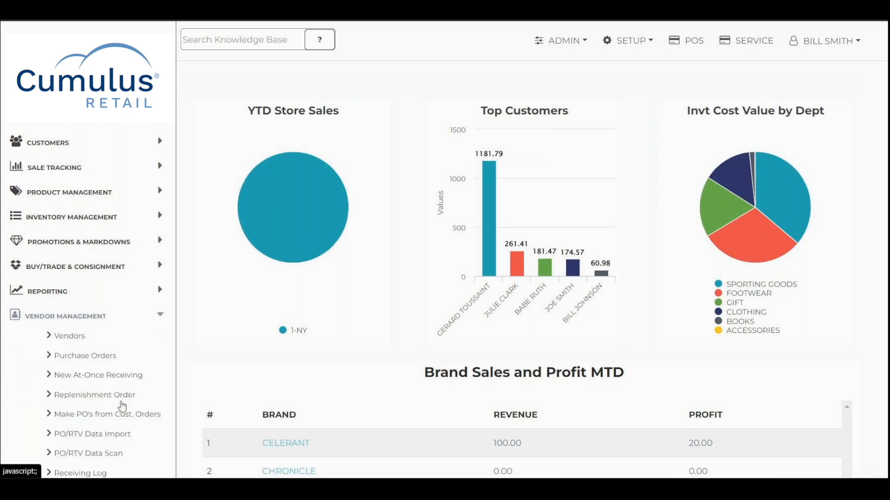
scroll(123, 410, down, 1)
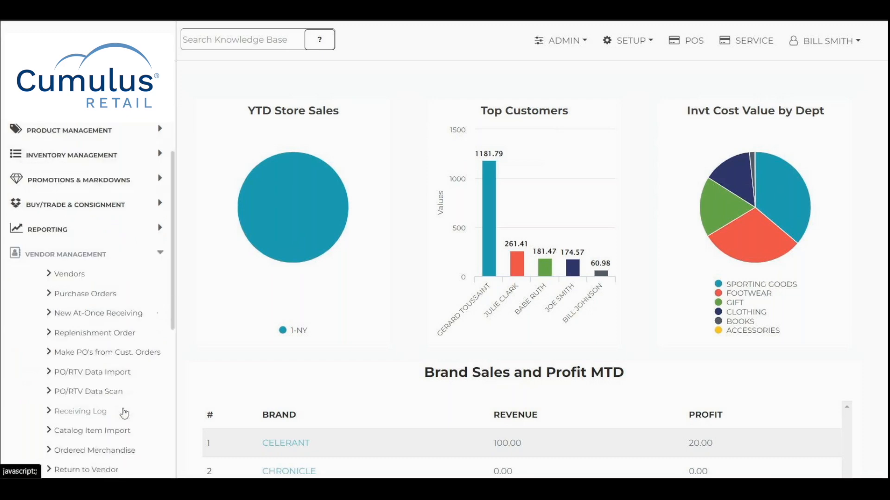
click(100, 432)
click(134, 172)
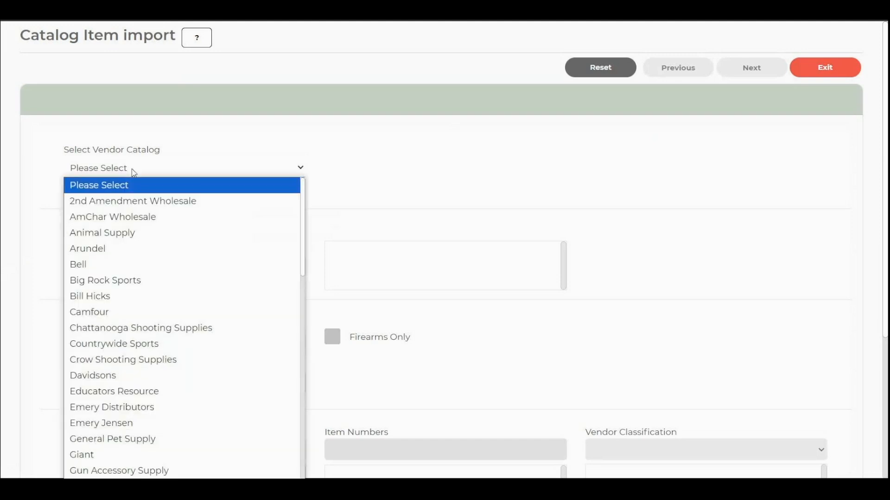
key(i)
key(Return)
Search the IndiePet catalog for items with the keyword purebites.
scroll(157, 354, down, 2)
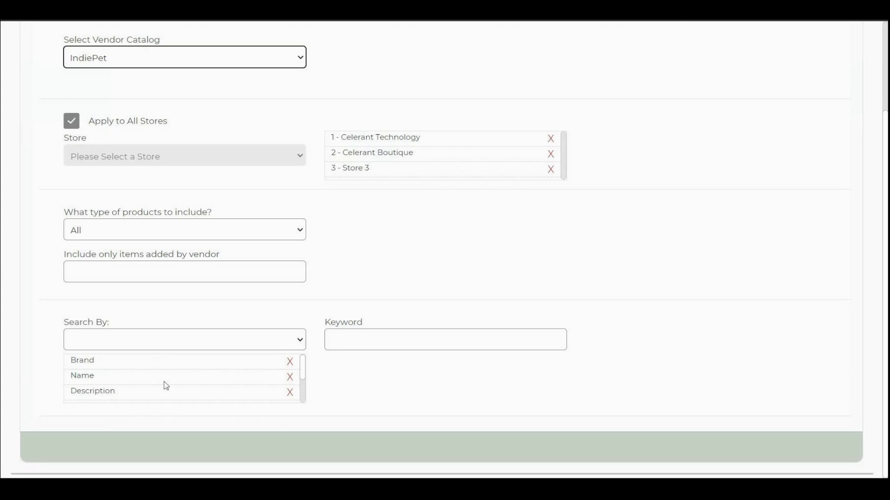
click(409, 342)
text(purebrit)
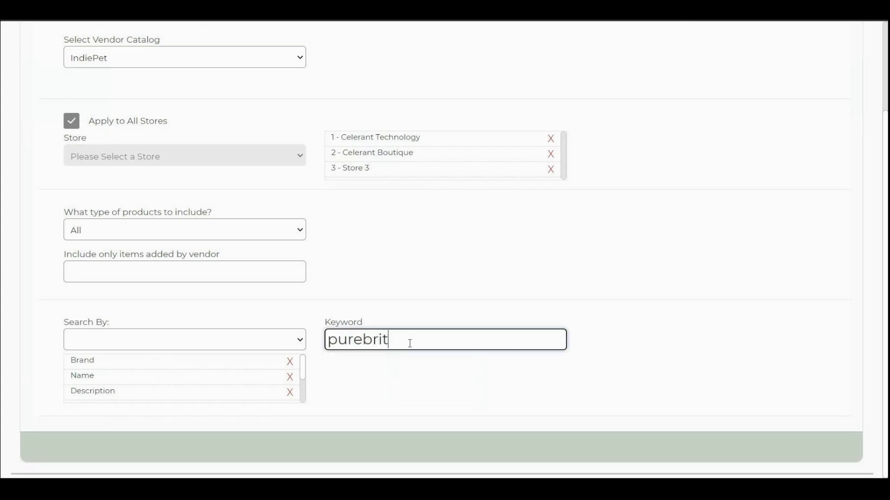
text(es)
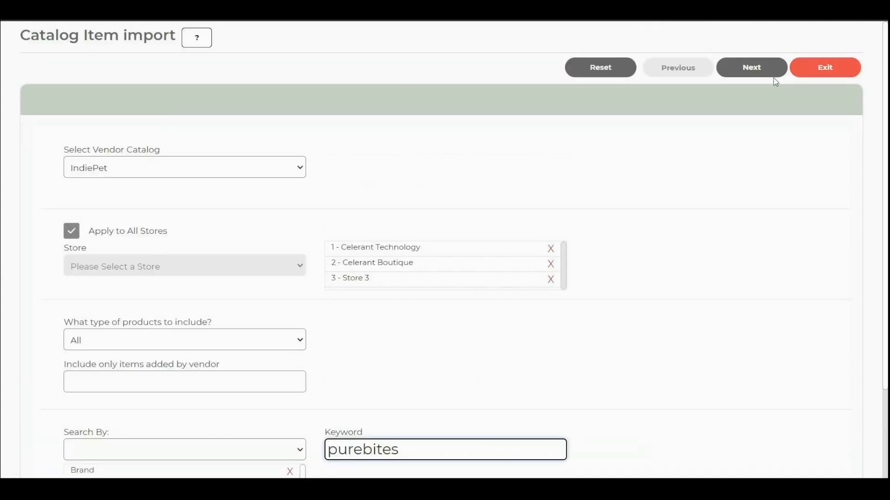
click(761, 67)
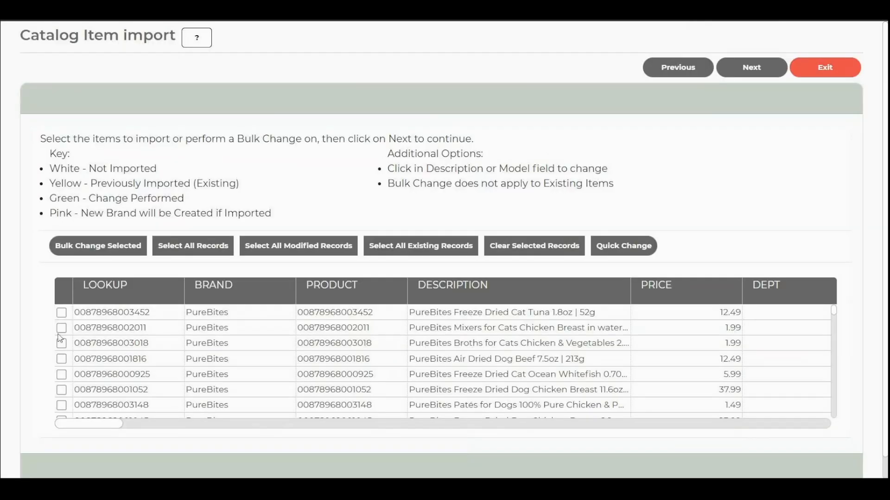
Bulk change the PureBites Air Dried Dog Beef 7.5oz item to department PET FOOD and type DOG, and save.
click(62, 359)
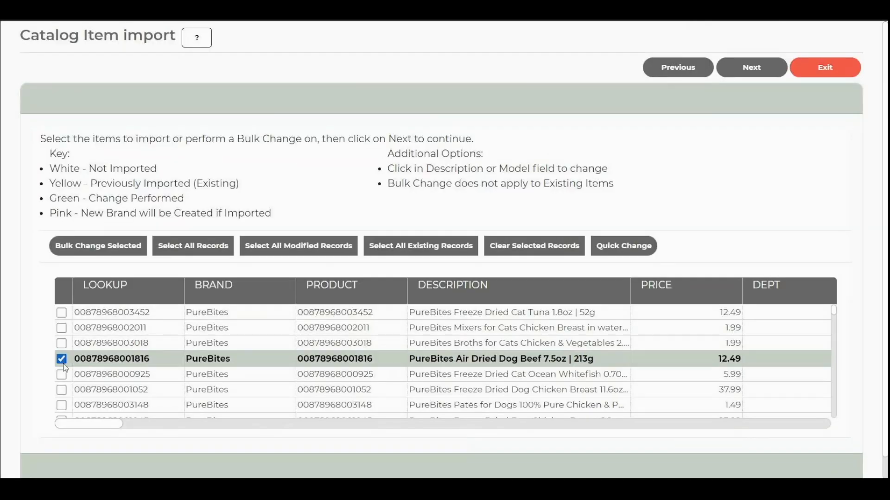
click(103, 246)
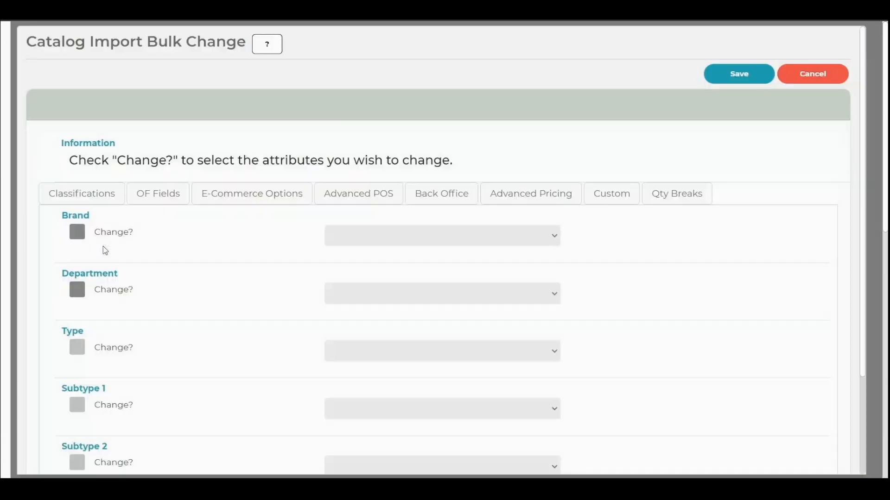
click(130, 291)
click(370, 294)
scroll(381, 209, down, 5)
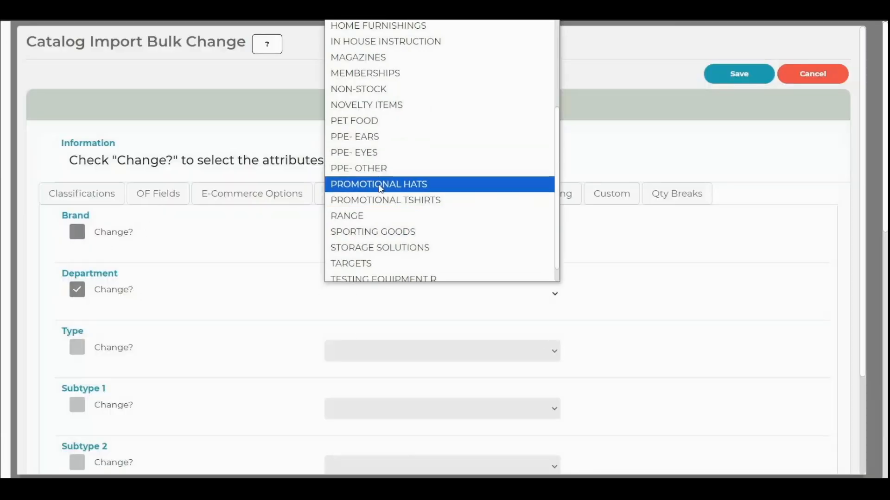
click(355, 121)
click(114, 347)
click(393, 352)
click(394, 400)
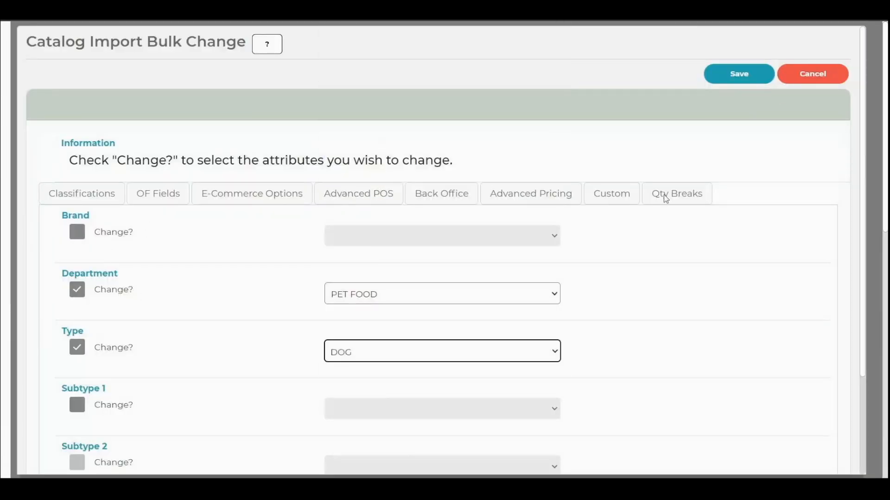
click(740, 74)
Continue to price verification, select the PureBites Air Dried Dog Beef item and import it.
click(751, 69)
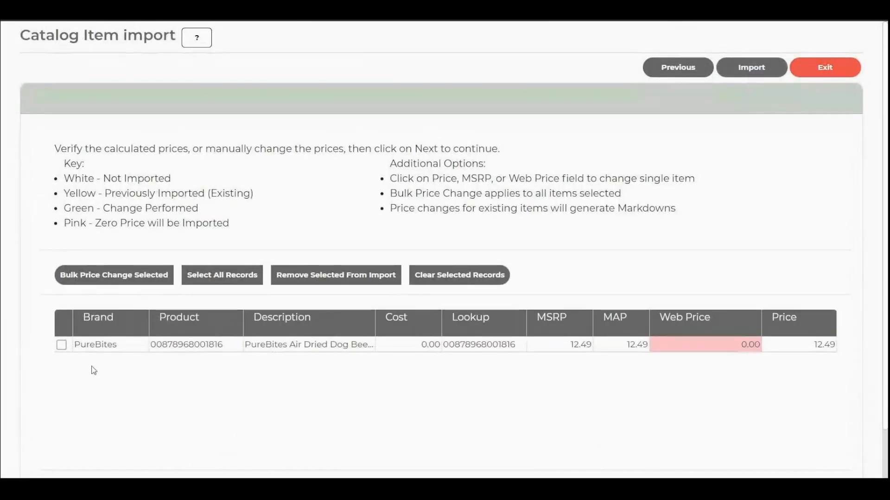
click(61, 344)
click(751, 67)
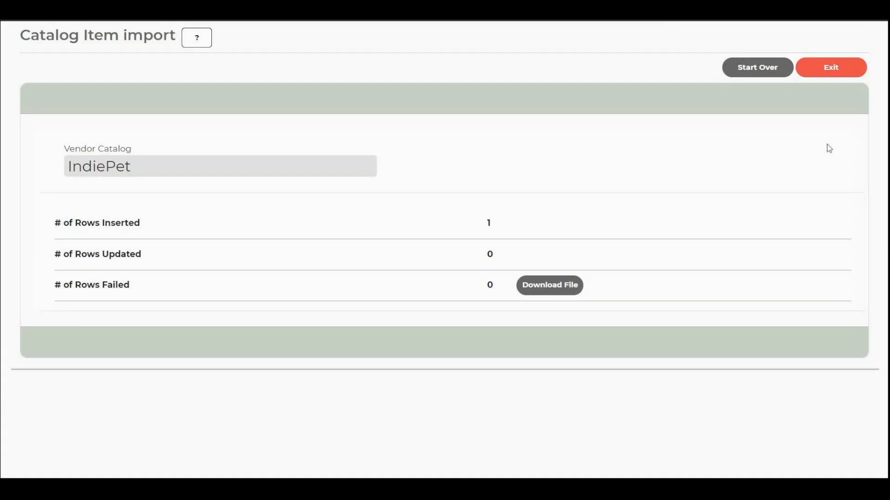